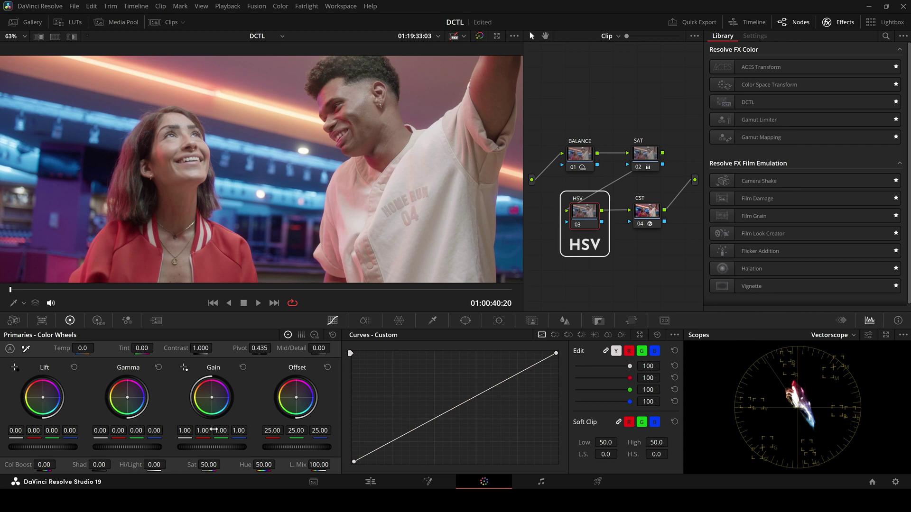
Lower the HSV node's gain to 0.01 and reduce the SAT node's saturation to near zero
drag(213, 430, 267, 431)
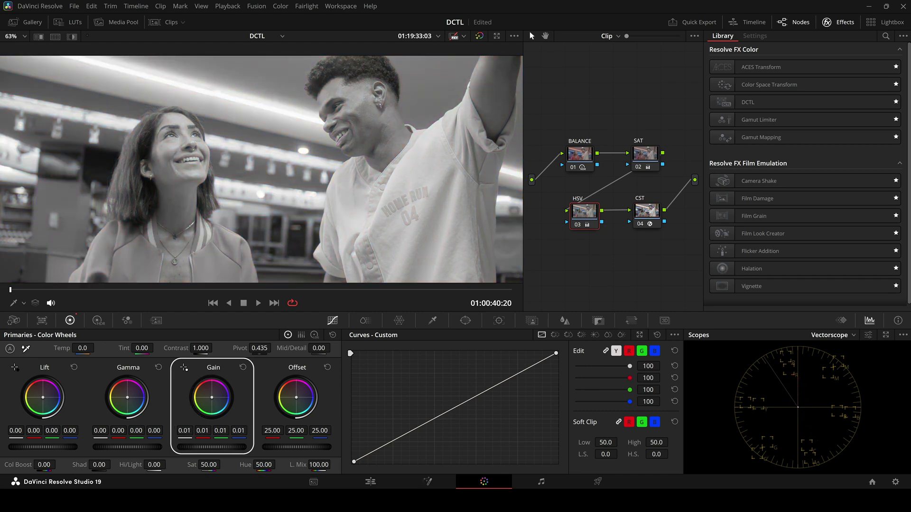
click(645, 158)
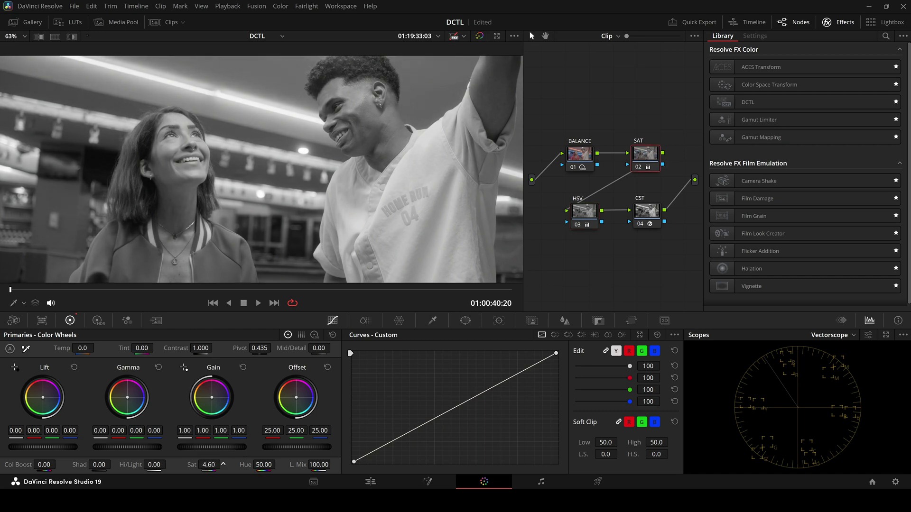
drag(209, 465, 179, 464)
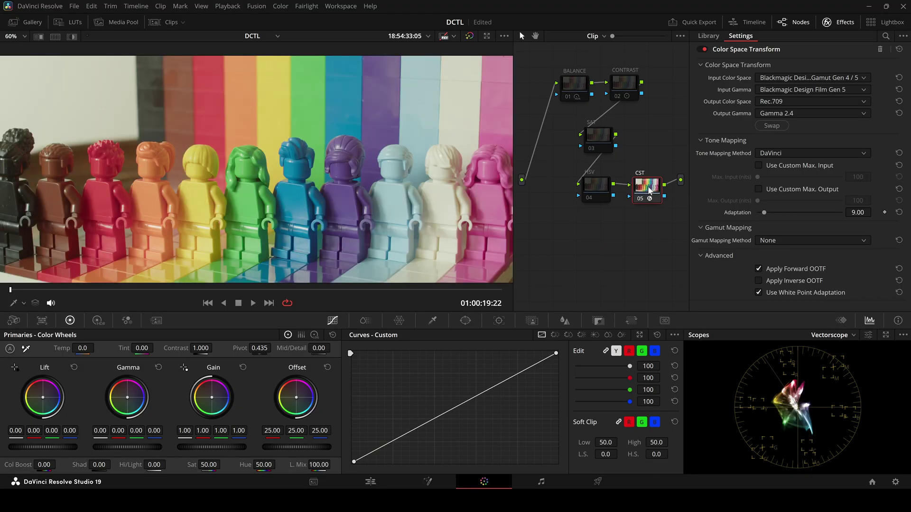
Enable the BALANCE and CONTRAST nodes on the toy figures clip
click(578, 90)
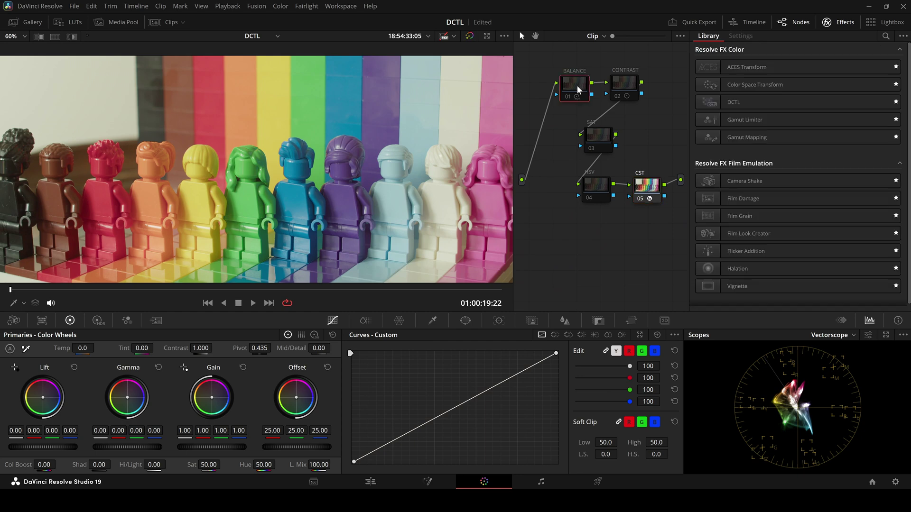
click(629, 90)
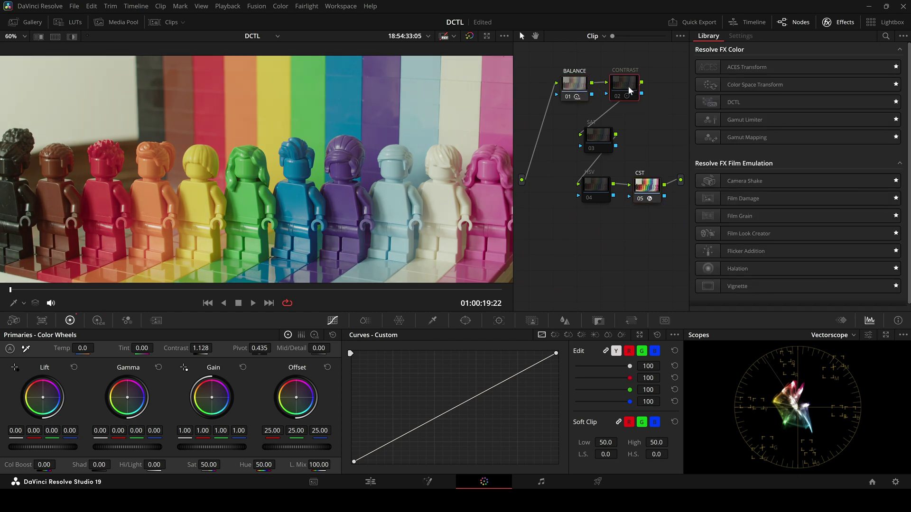
key(ctrl+d)
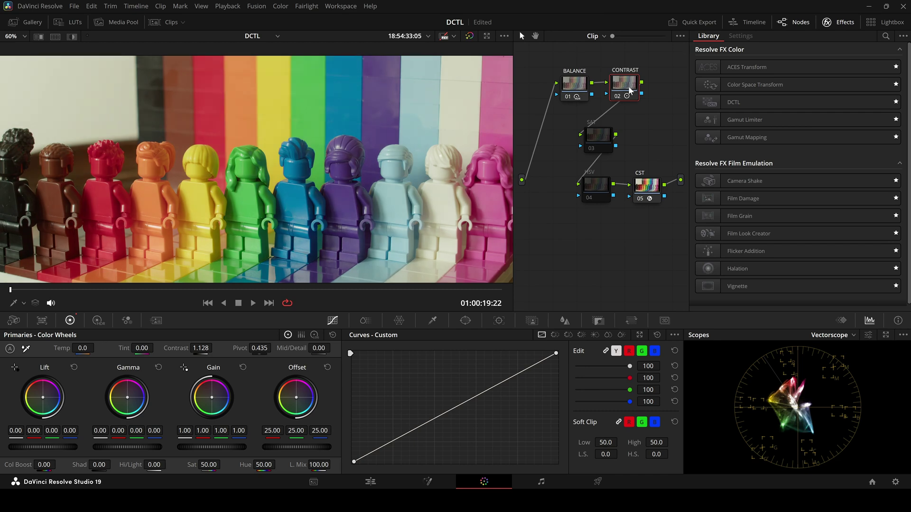
Move the SAT node below BALANCE, enable it and raise its saturation
drag(606, 148, 581, 154)
key(ctrl+d)
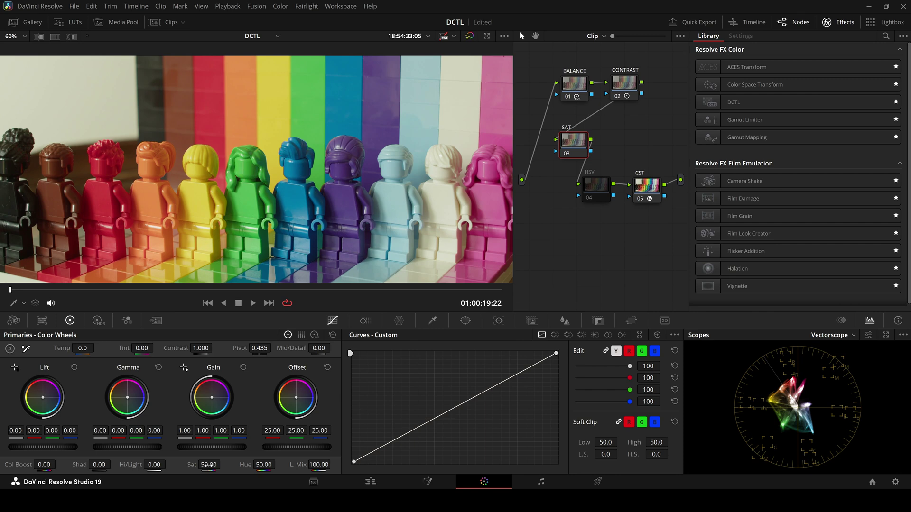
drag(207, 465, 223, 464)
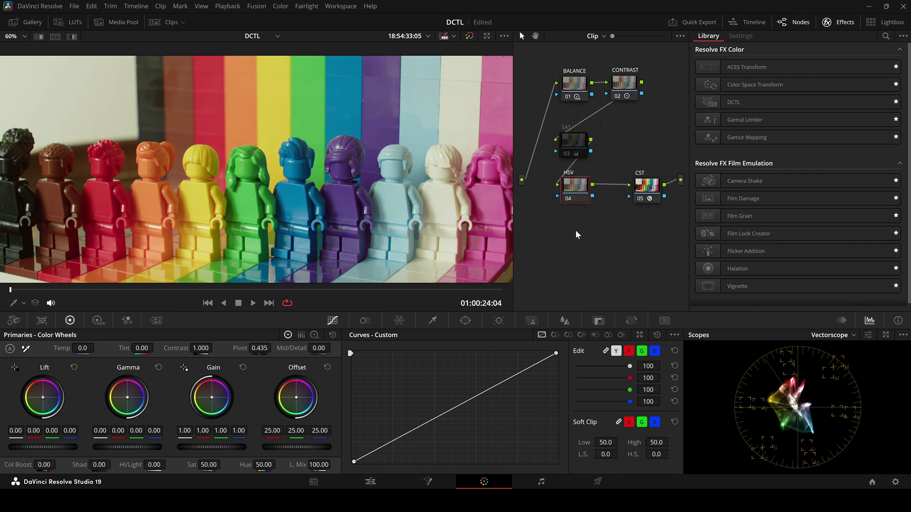
Set the color space of the HSV node to HSV
right_click(570, 190)
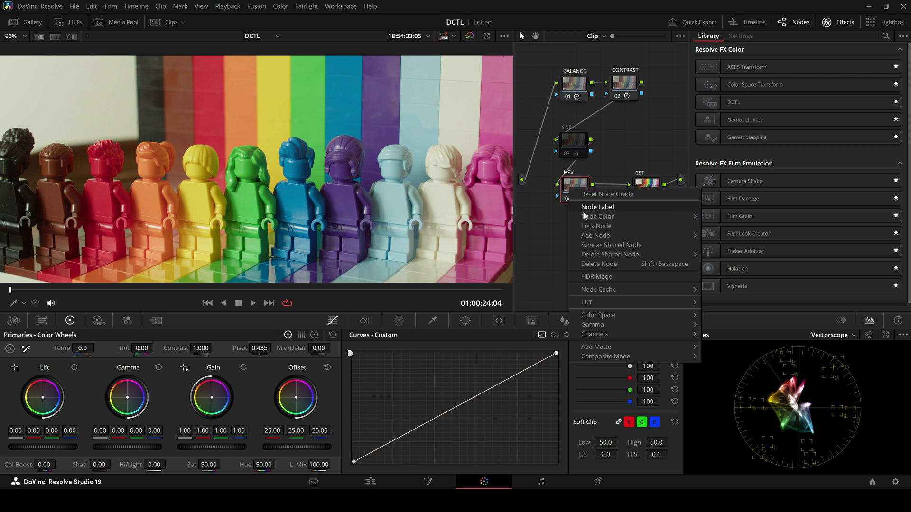
mouse_move(624, 318)
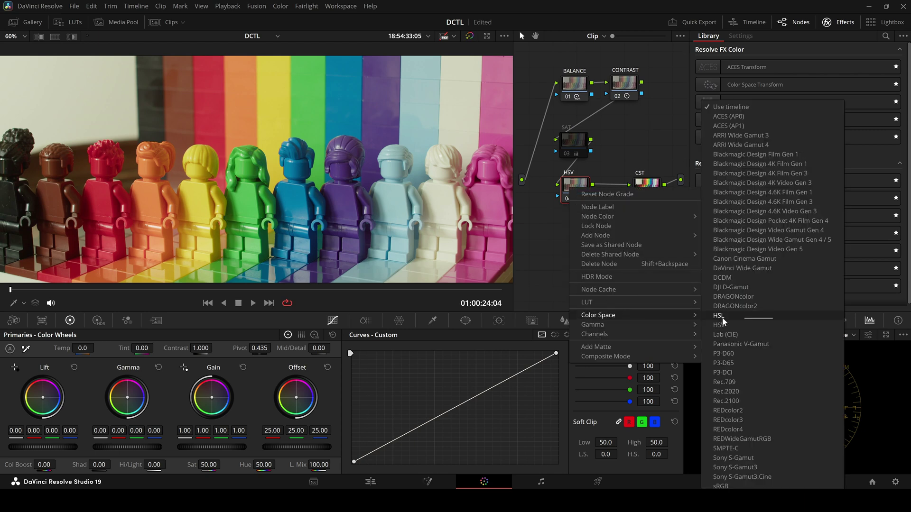
click(735, 326)
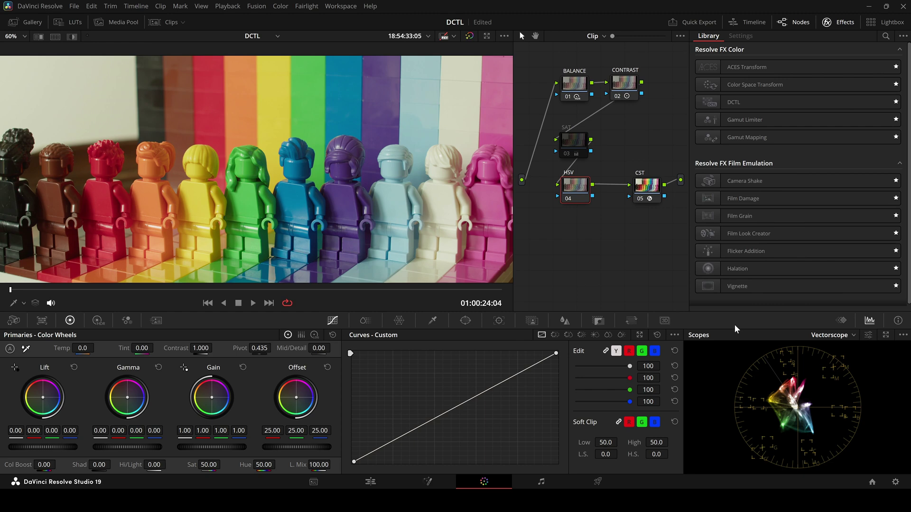
Disable Channel 1 and Channel 3 on the HSV node so only Channel 2 remains active
right_click(586, 200)
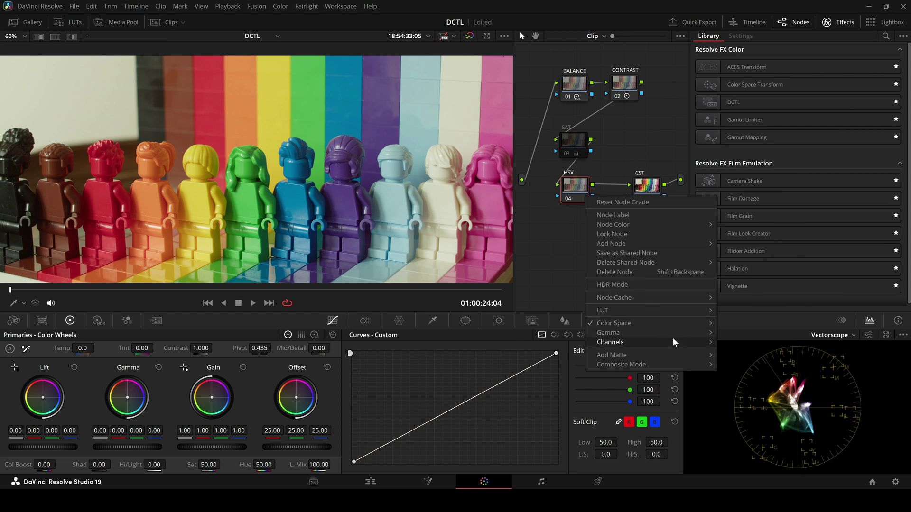
mouse_move(674, 343)
click(734, 343)
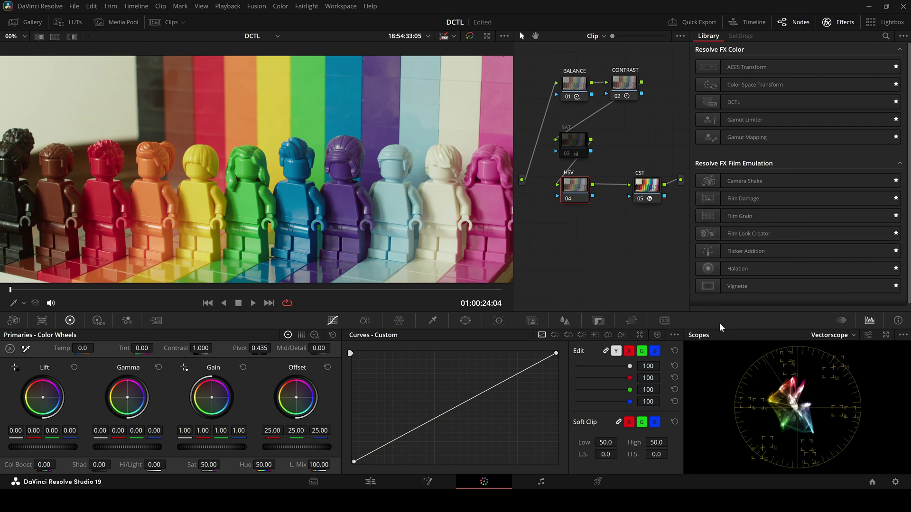
right_click(581, 200)
mouse_move(674, 344)
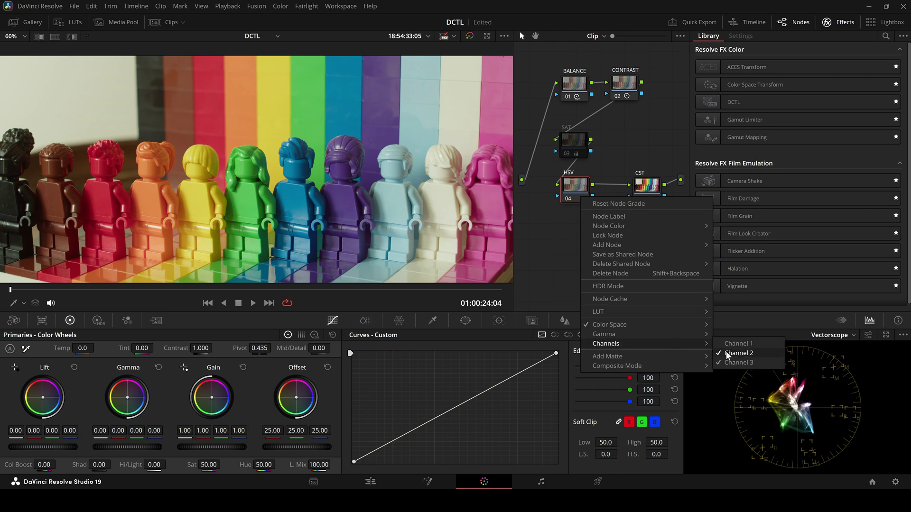
click(735, 363)
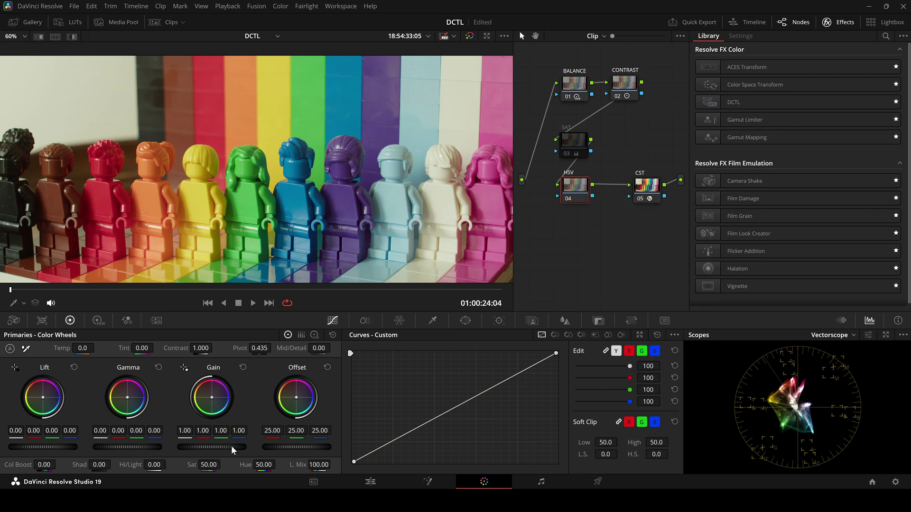
Raise the HSV node's gain to 1.89
drag(205, 450, 249, 450)
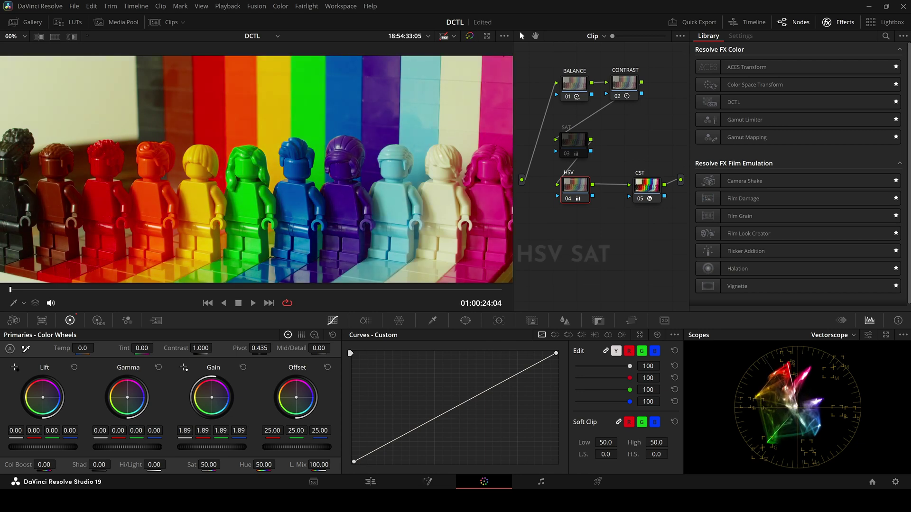
scroll(233, 137, down, 1)
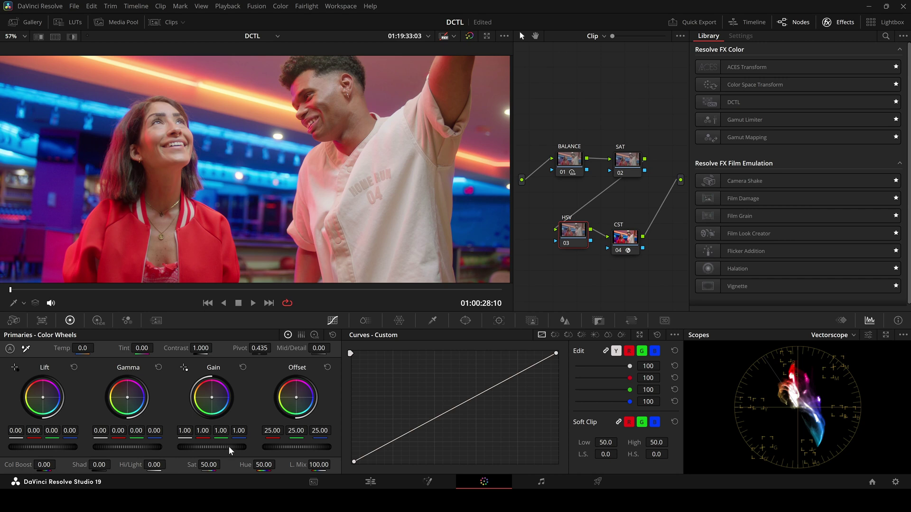
Adjust the HSV node's gain and the SAT node's saturation on the clips of the couple under neon lights
drag(229, 447, 197, 447)
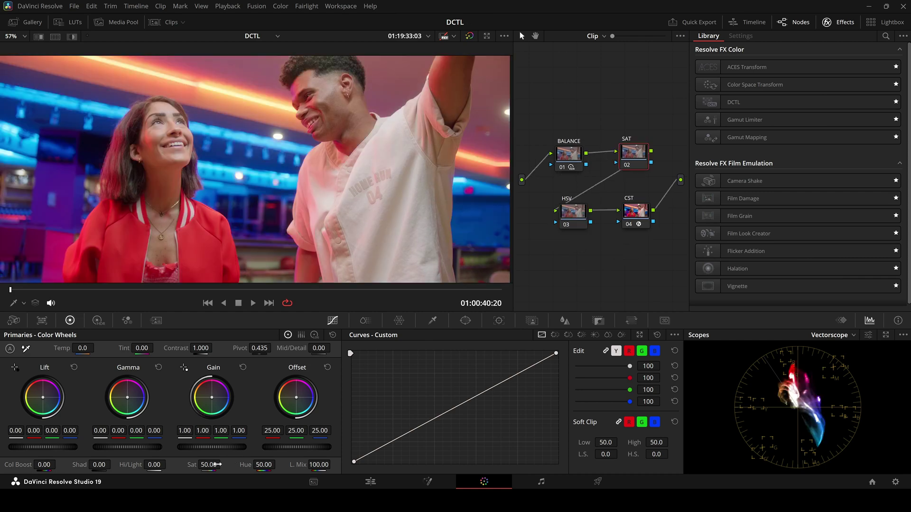
drag(217, 465, 180, 464)
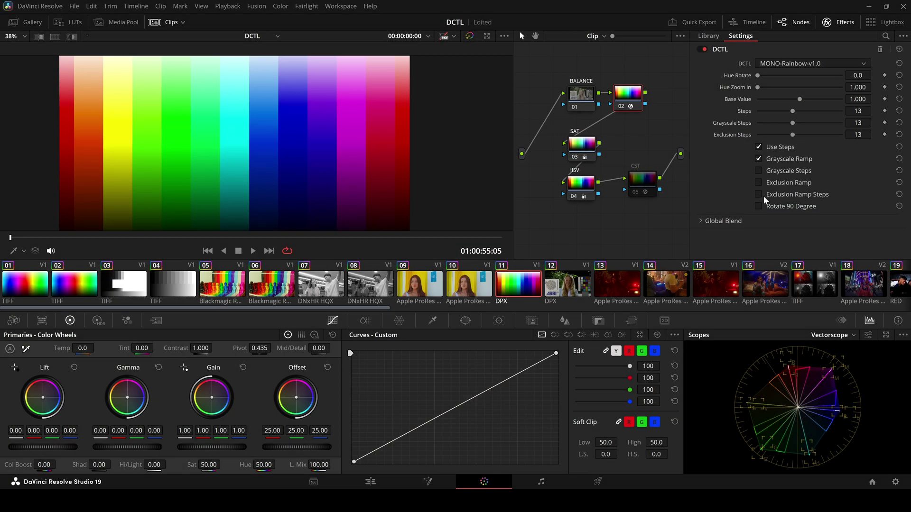
Rotate the rainbow test pattern 90 degrees and vary the SAT node's saturation and the HSV node's gain on it
click(758, 206)
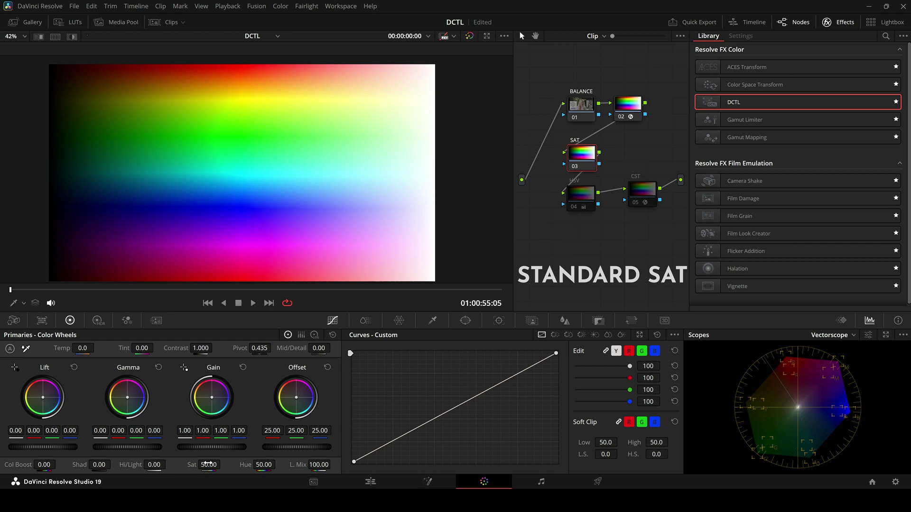
mouse_move(211, 465)
mouse_down()
mouse_move(190, 465)
mouse_move(227, 465)
mouse_move(204, 465)
mouse_up()
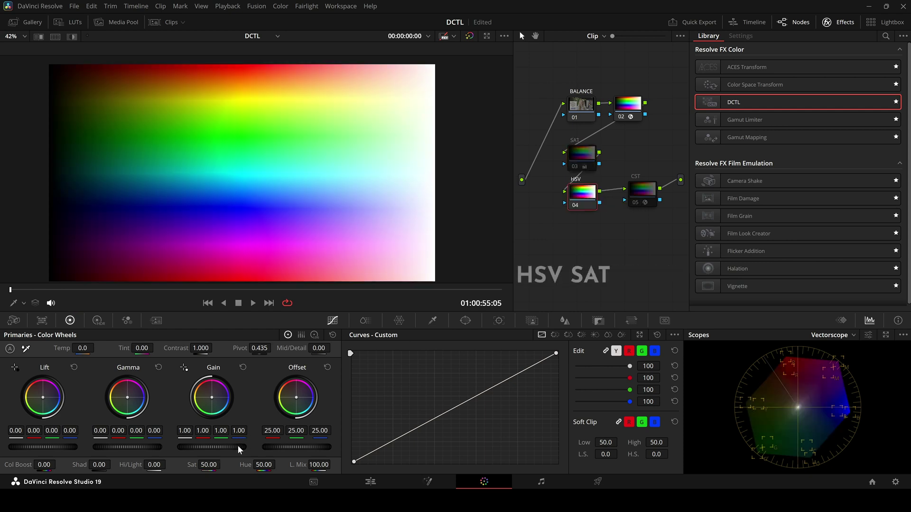
drag(238, 447, 183, 447)
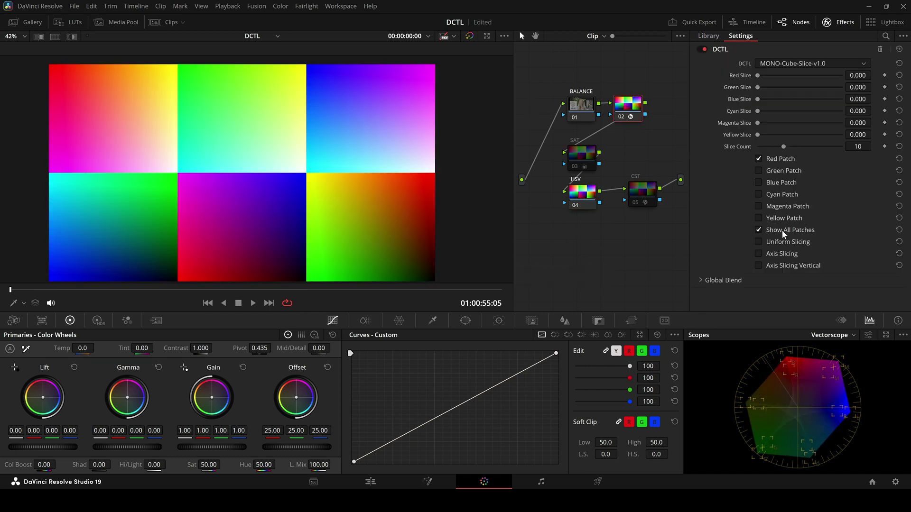
Enable Uniform Slicing on the cube-slice test pattern and set its Slice Count to 1
click(777, 245)
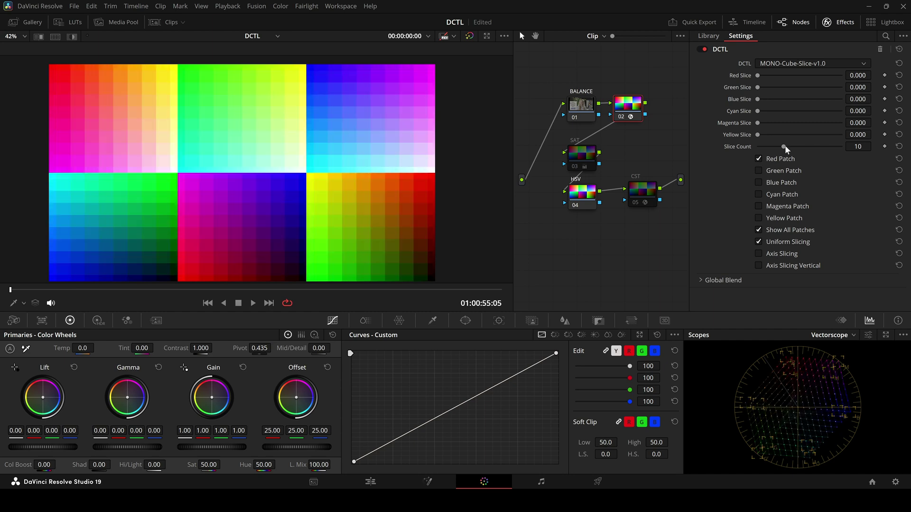
drag(784, 146, 636, 159)
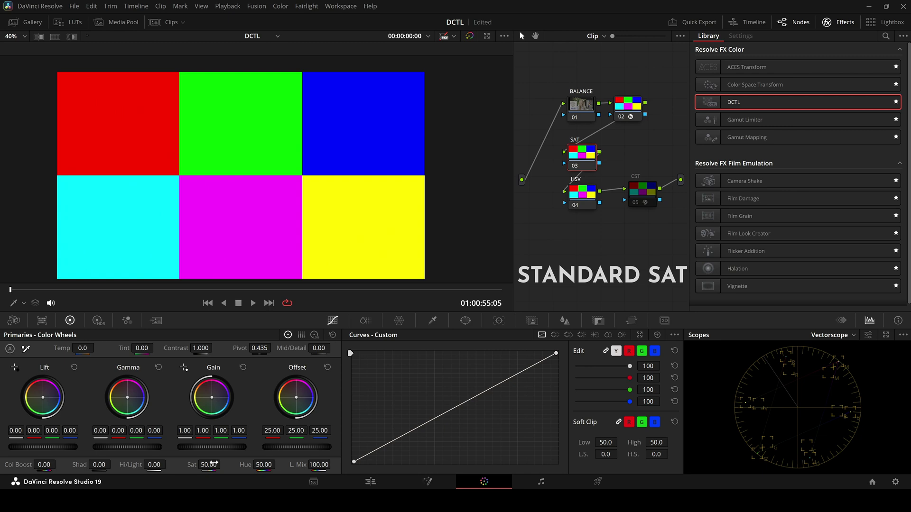
Vary the SAT node's saturation and the HSV node's gain on the six solid color patches to compare them
drag(213, 464, 166, 464)
drag(223, 465, 224, 464)
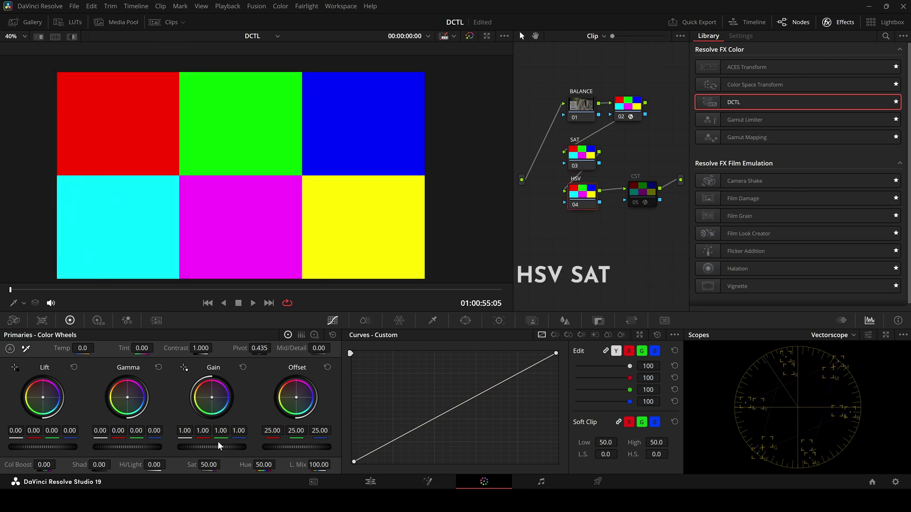
drag(232, 450, 200, 450)
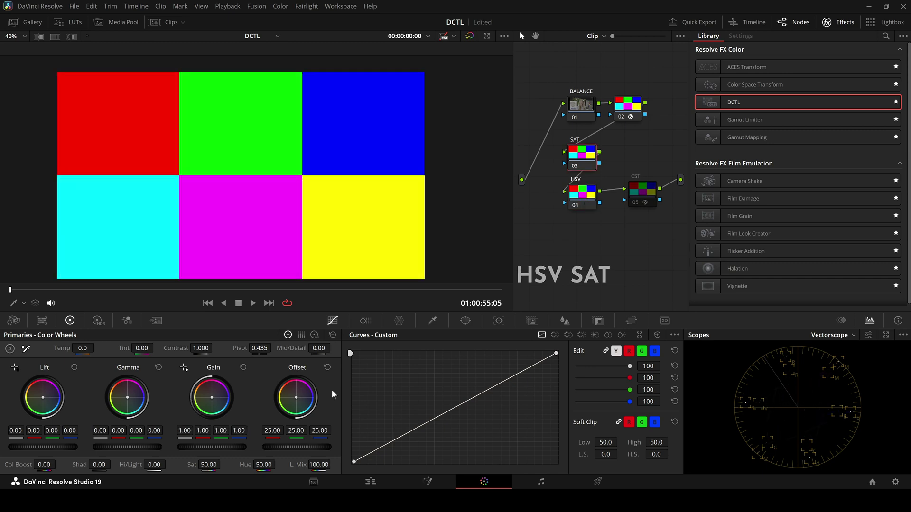
mouse_move(210, 464)
mouse_down()
mouse_move(142, 465)
mouse_move(213, 465)
mouse_up()
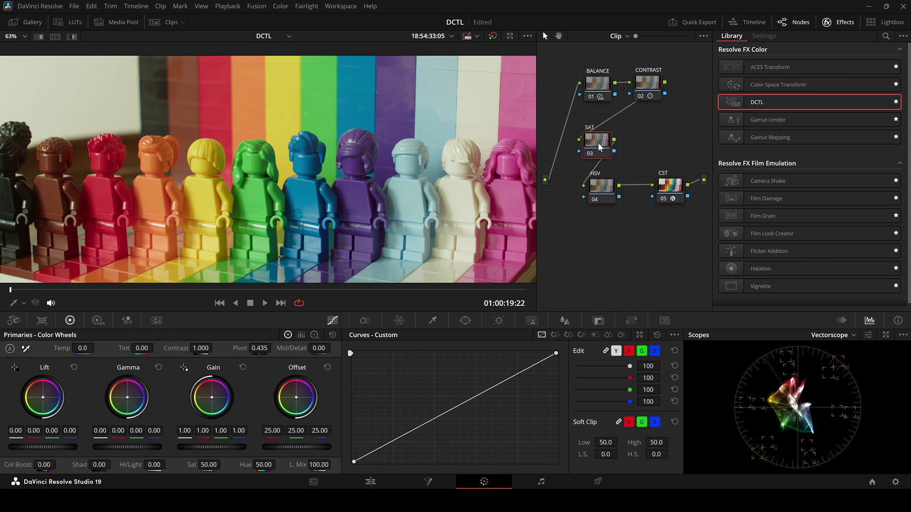
Adjust the SAT node's saturation and the HSV node's gain on the toy figures clip
drag(212, 466, 273, 430)
click(590, 194)
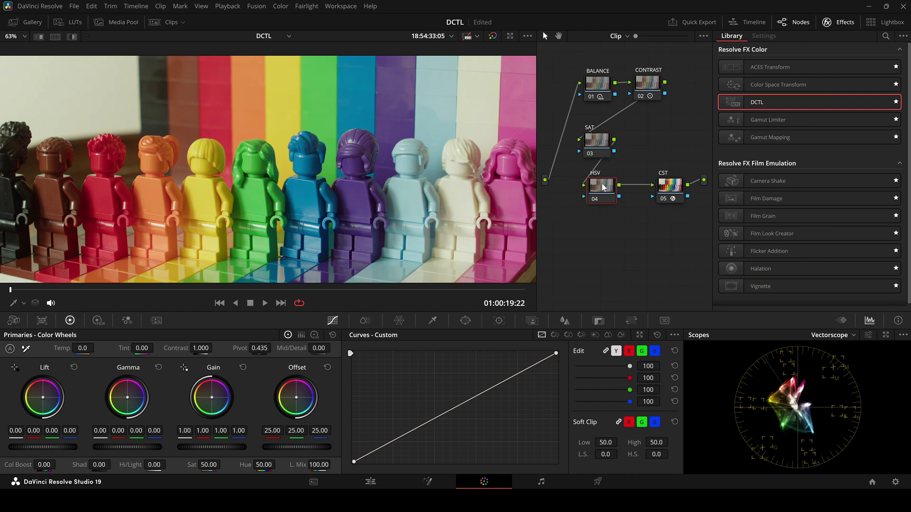
drag(212, 447, 247, 447)
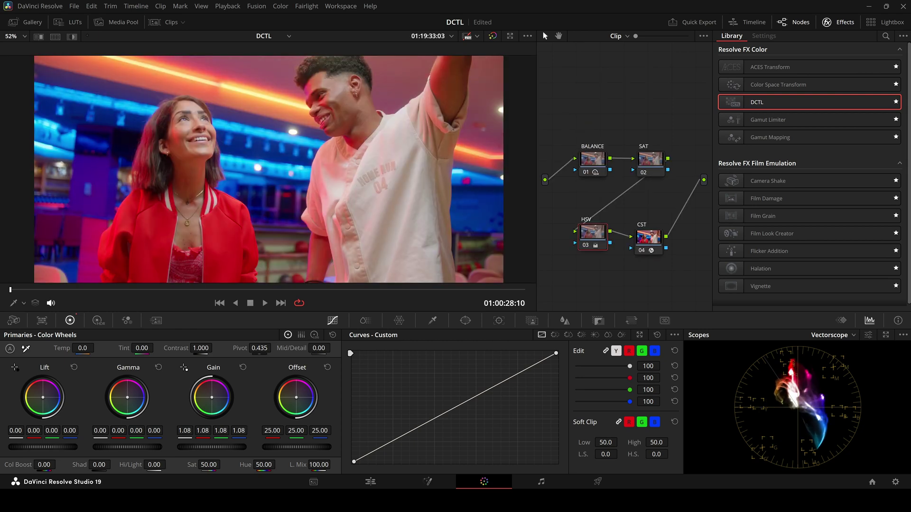
Set the HSV node's gain to 1.95 and the SAT node's saturation to 25.20 on the neon-lit couple clip
drag(212, 447, 230, 447)
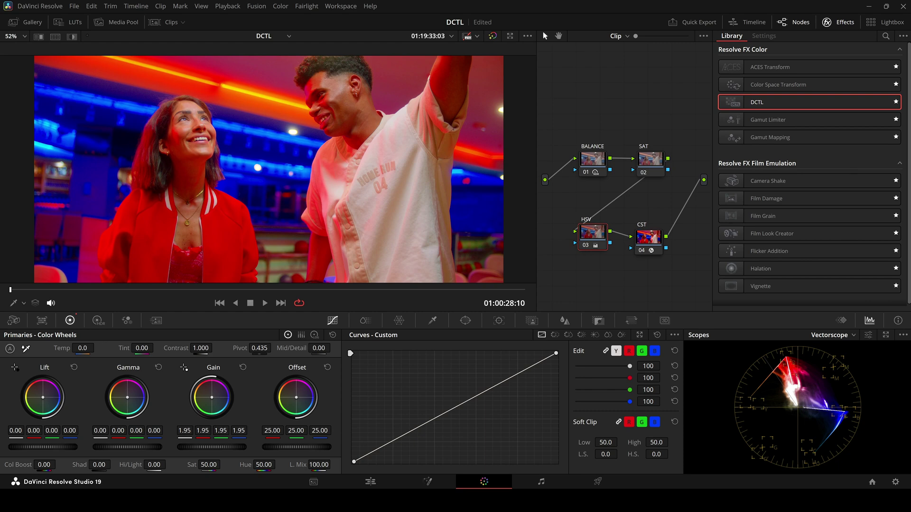
click(654, 162)
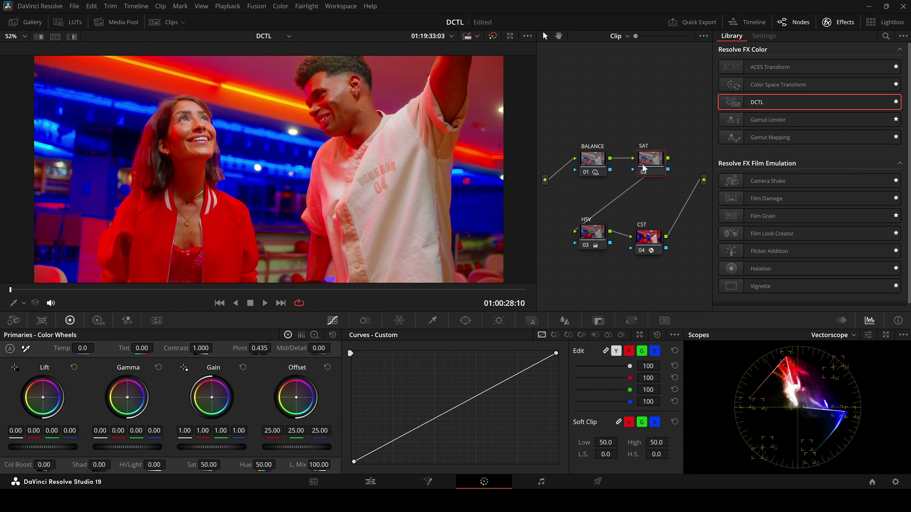
drag(210, 466, 223, 465)
Toggle the SAT node and the HSV node off and back on in turn to compare their effect on the image
key(ctrl+d)
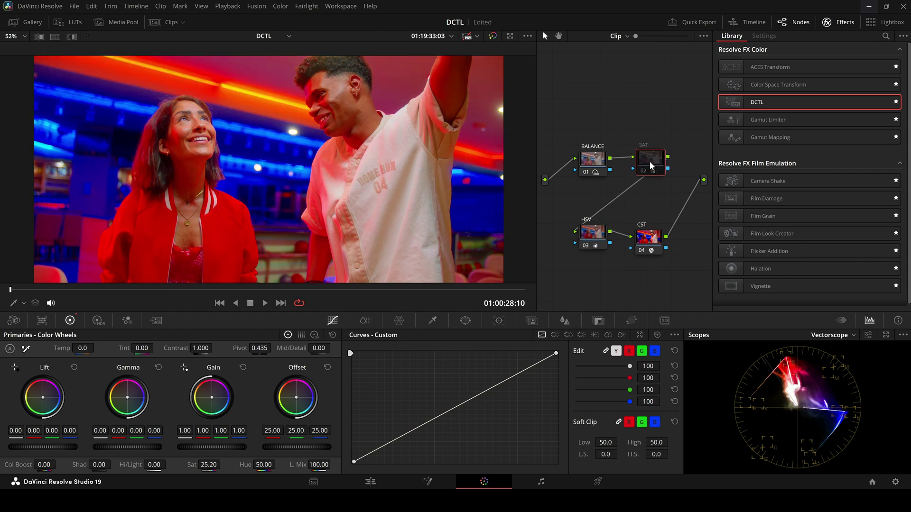
key(ctrl+d)
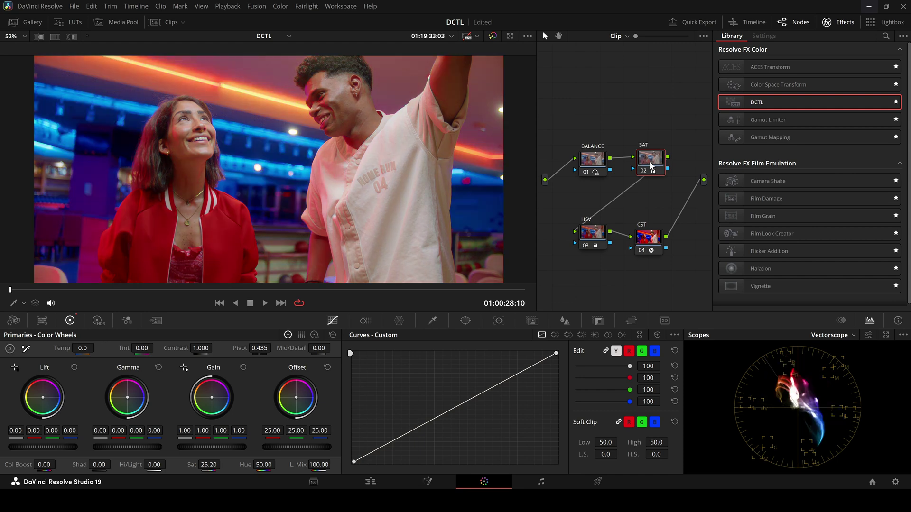
click(590, 233)
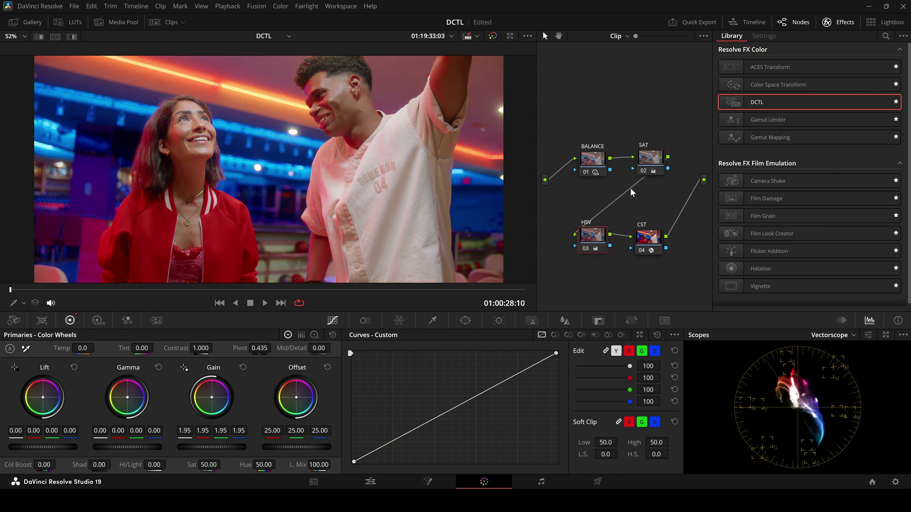
key(ctrl+d)
key(ctrl+d)
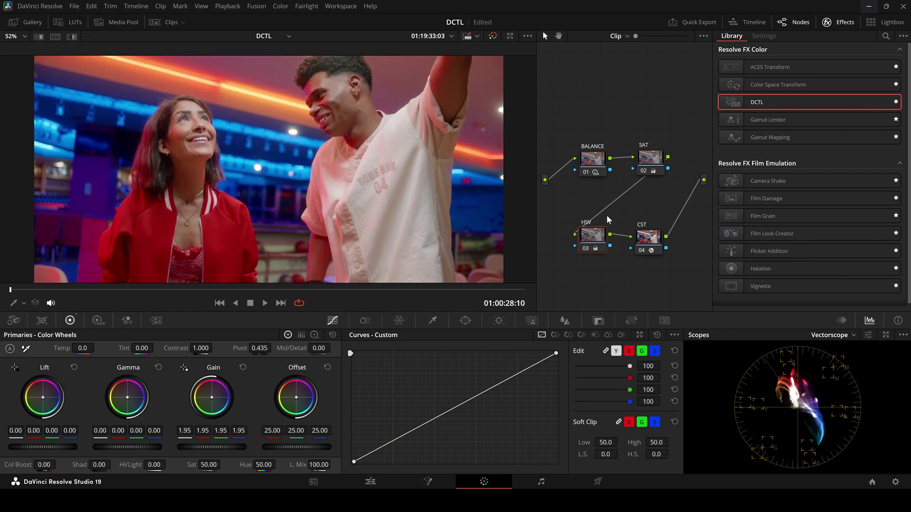
Move the SAT node between BALANCE and HSV and add the HSV node to the selection
drag(632, 179, 567, 209)
shift+click(599, 251)
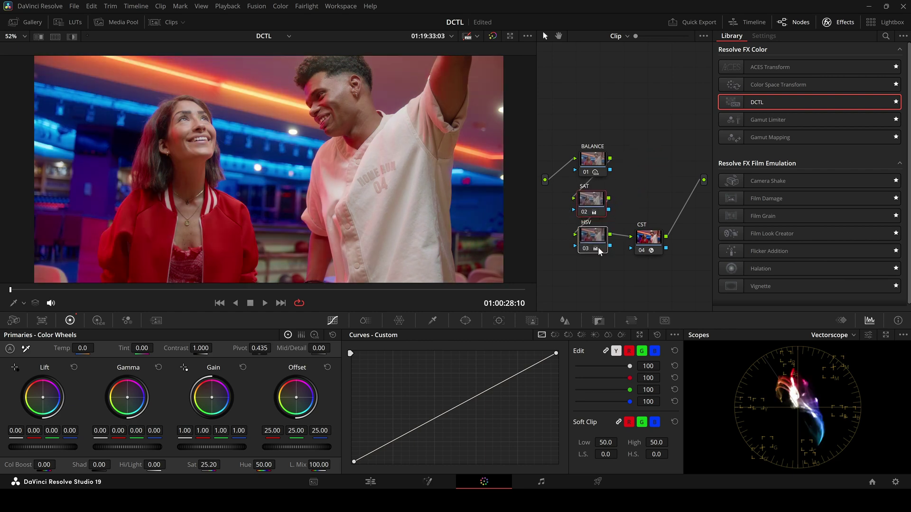
Toggle the SAT and HSV nodes off and on together several times to compare the couple clip before and after
key(ctrl+d)
key(ctrl+d)
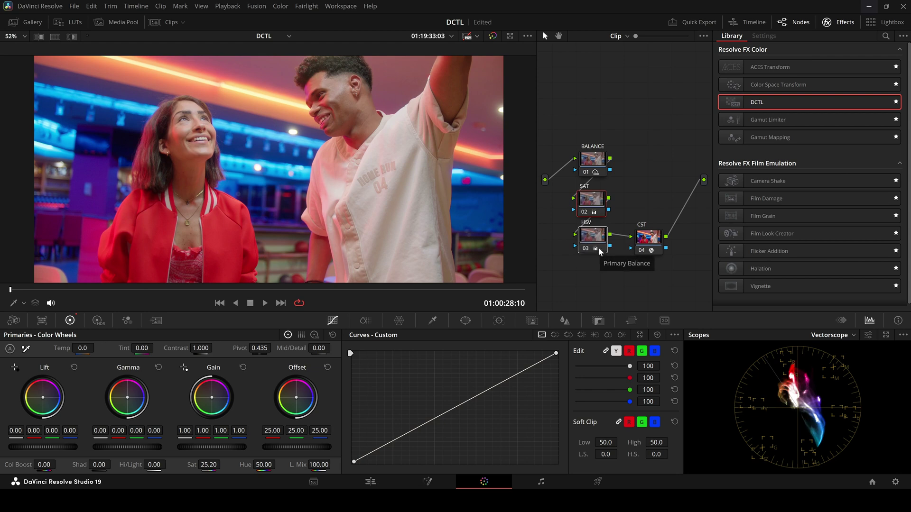
key(ctrl+d)
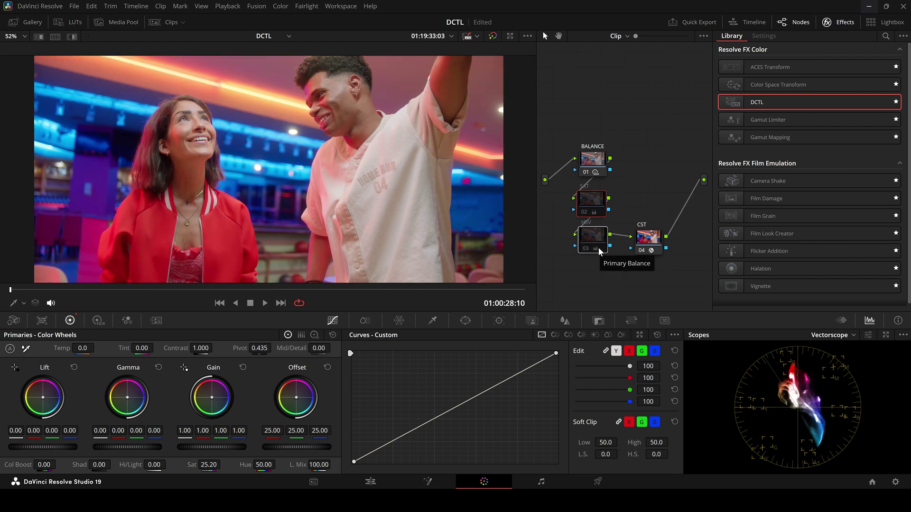
key(ctrl+d)
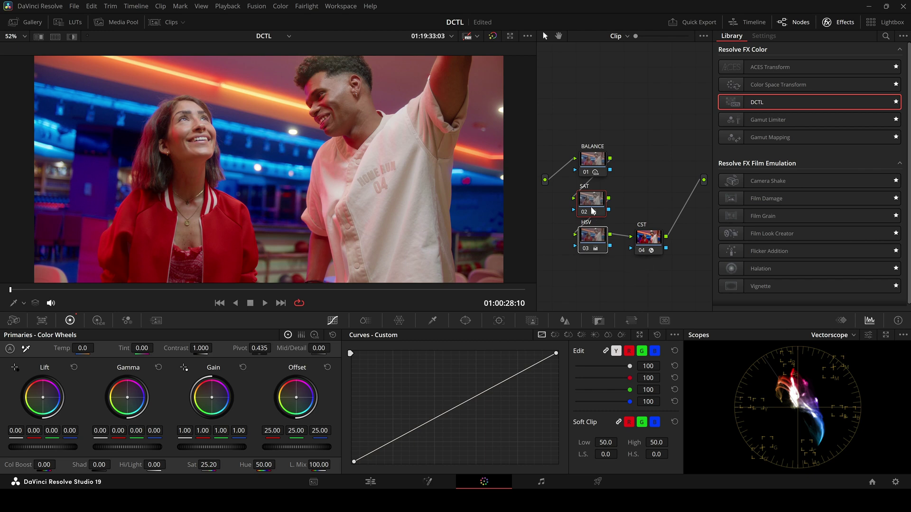
key(ctrl+d)
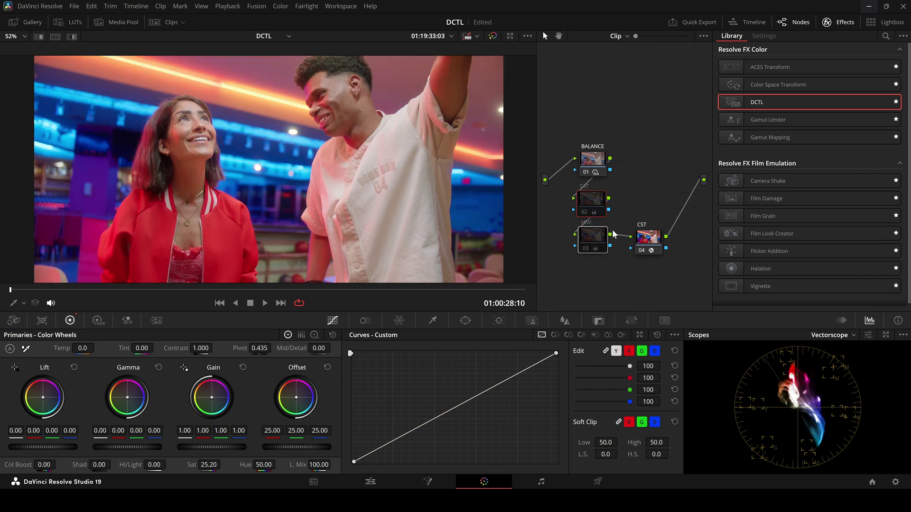
key(ctrl+d)
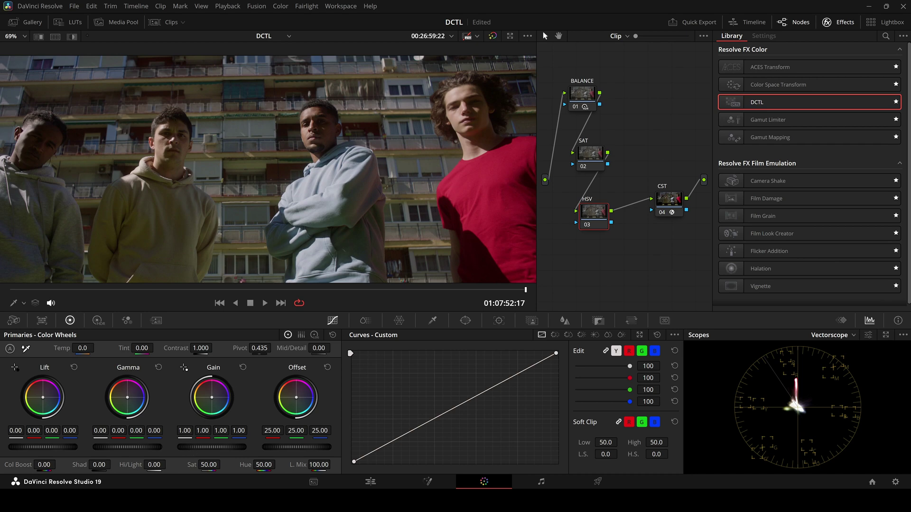
On the clip of four young men, set the HSV node's gain to 1.73 and the SAT node's saturation to 41.20
drag(209, 447, 227, 447)
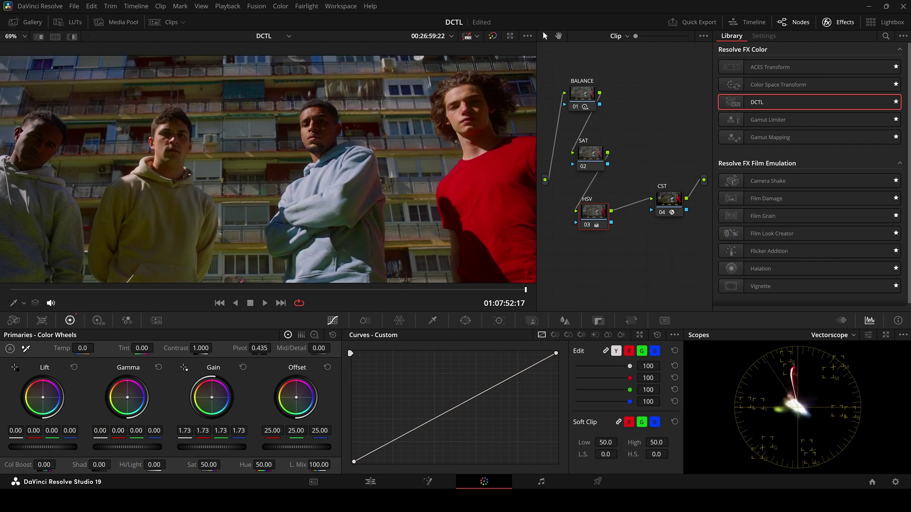
click(591, 163)
drag(209, 465, 199, 465)
Select the SAT and HSV nodes together and toggle them off and back on to compare their combined effect
drag(629, 139, 579, 216)
key(ctrl+d)
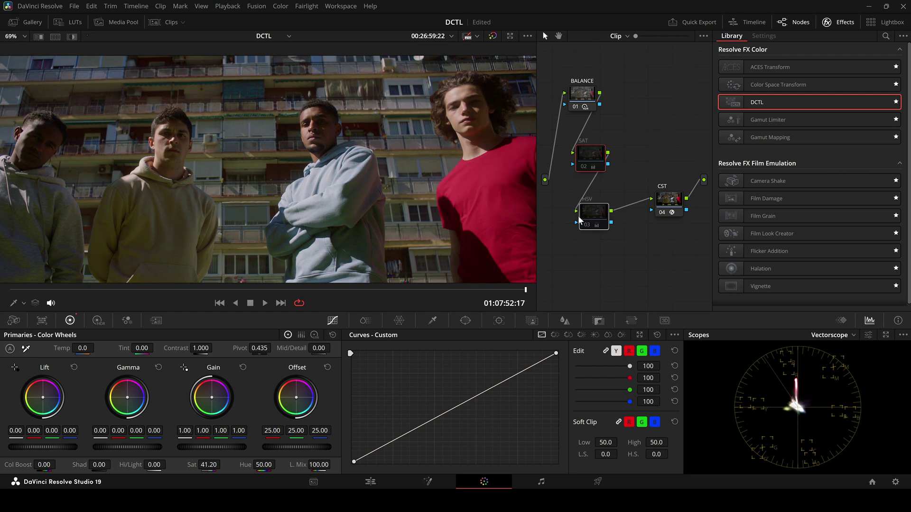
key(ctrl+d)
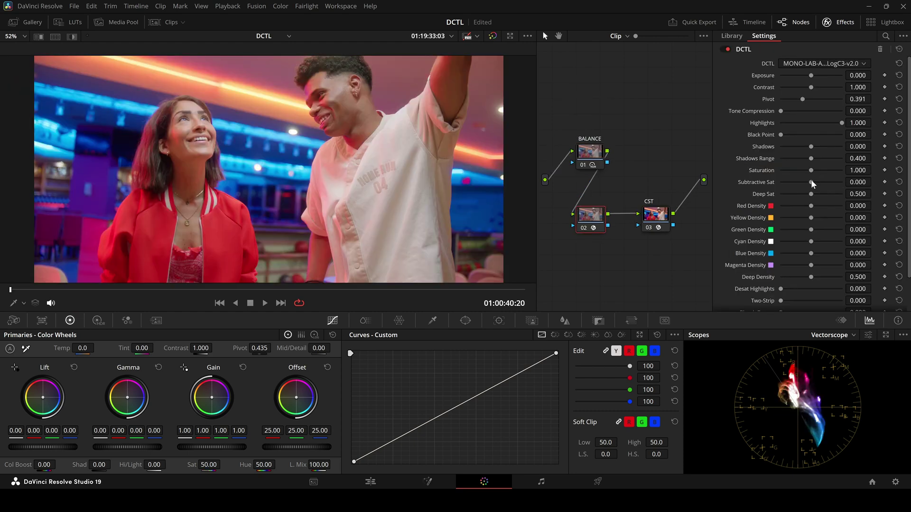
Set the DCTL's Subtractive Sat to 0.705 and Saturation to 0.760 on the couple clip, toggling its node to compare the result
mouse_move(812, 182)
mouse_down()
mouse_move(842, 186)
mouse_move(804, 171)
mouse_up()
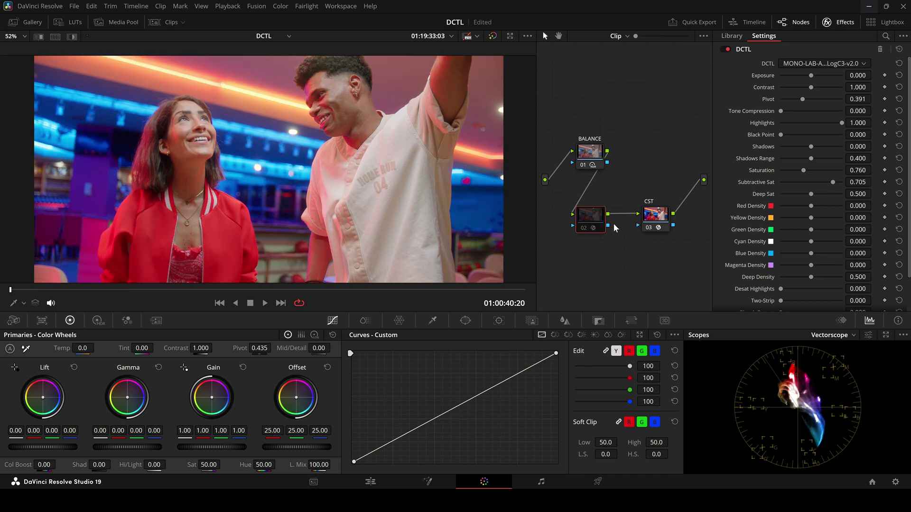
key(ctrl+d)
key(ctrl+d)
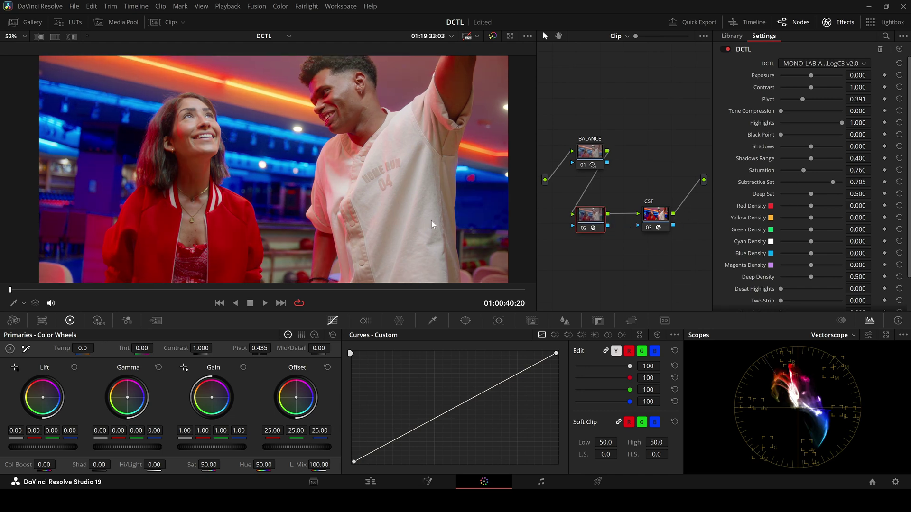
Enlarge the viewer and raise the DCTL's Deep Sat to 0.938
key(alt+f)
drag(811, 195, 835, 218)
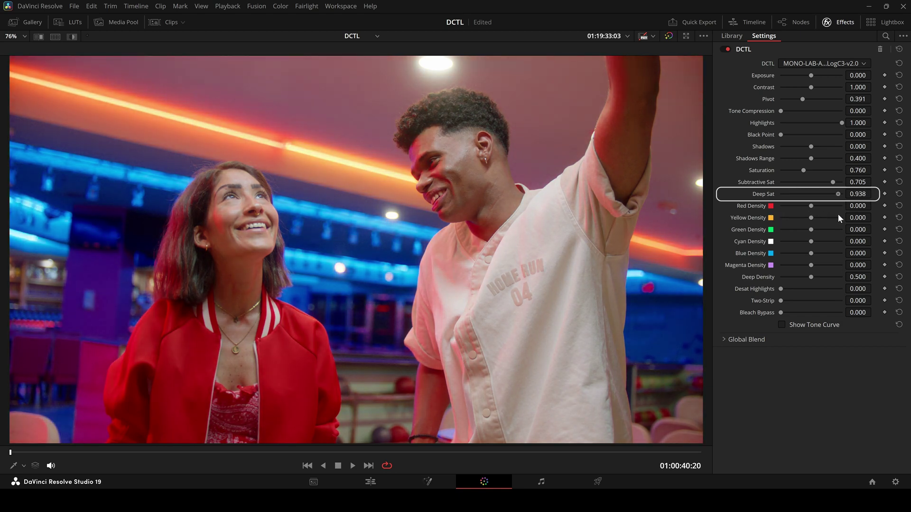